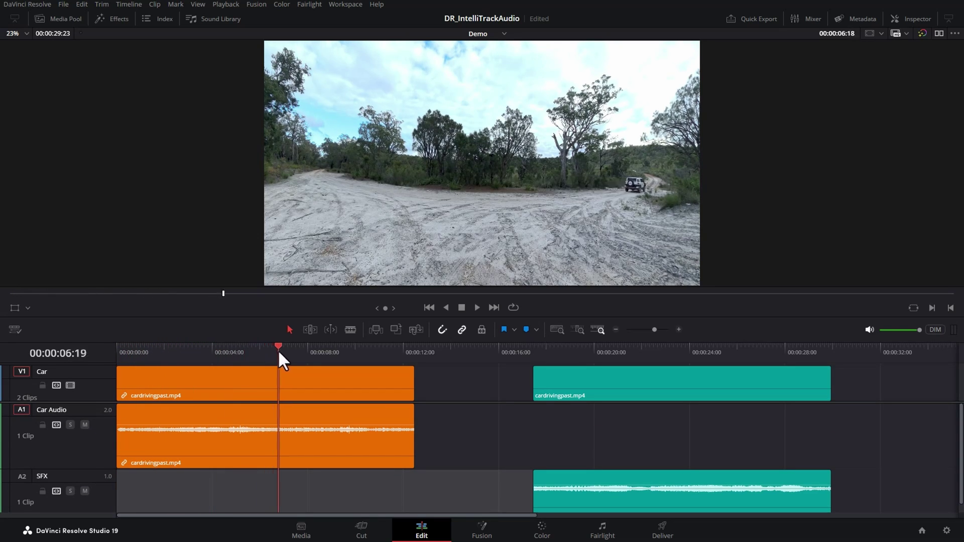
- Watch the car drive past from about two seconds in, then go to the Fairlight page
{"action": "left_click_drag", "start_coordinate": [261, 349], "coordinate": [389, 350]}
{"action": "left_click", "coordinate": [180, 351]}
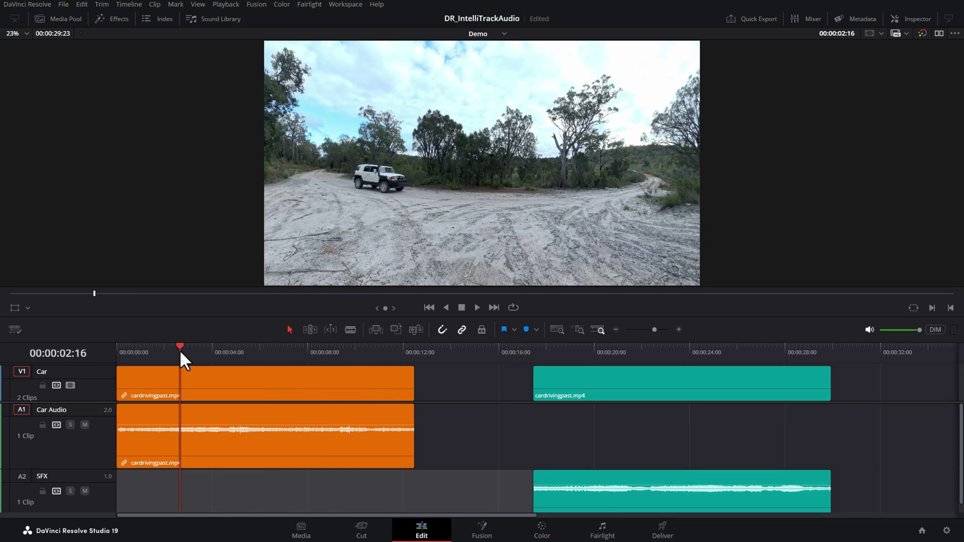
{"action": "key", "text": "space"}
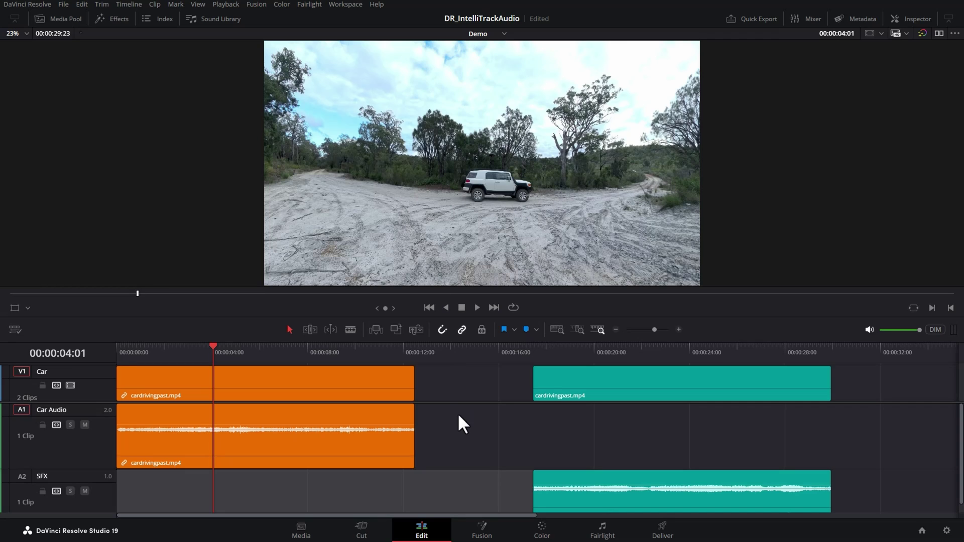
{"action": "left_click", "coordinate": [602, 529]}
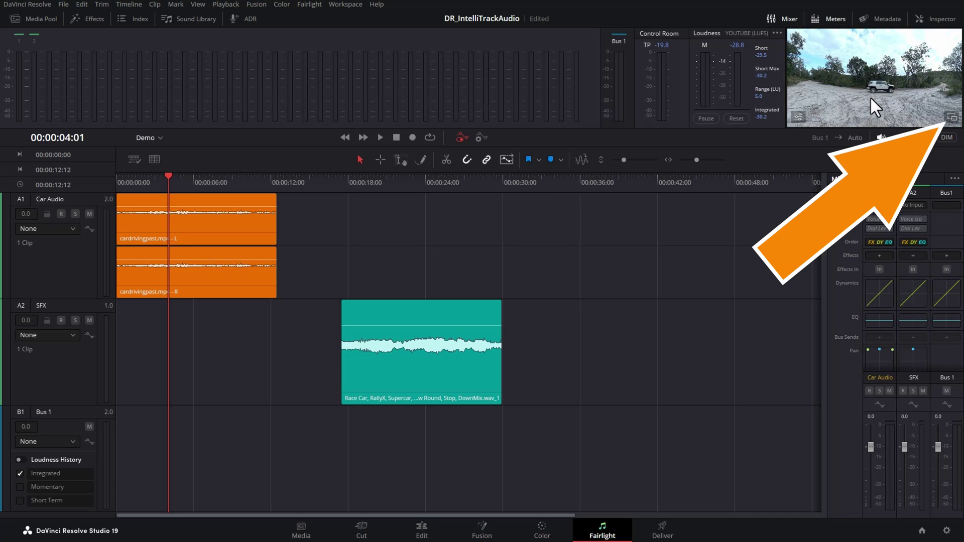
- Detach the viewer into a floating window, then move it and shrink it over the timeline
{"action": "left_click", "coordinate": [952, 118]}
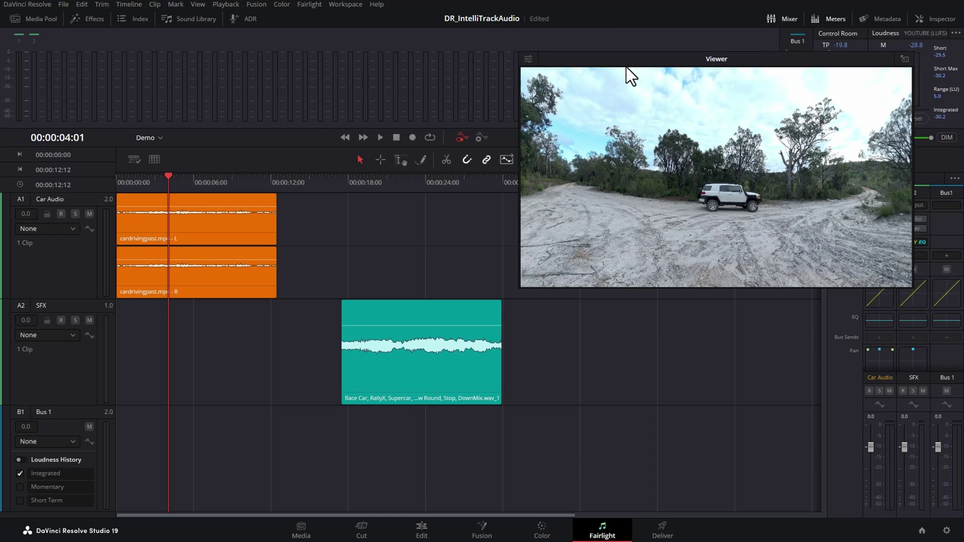
{"action": "left_click_drag", "start_coordinate": [626, 67], "coordinate": [605, 60]}
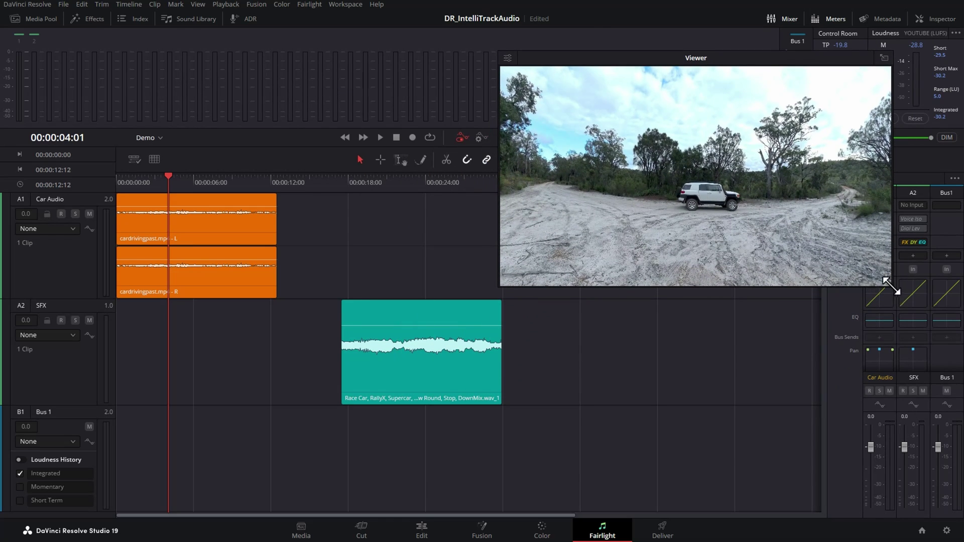
{"action": "left_click_drag", "start_coordinate": [889, 284], "coordinate": [872, 257]}
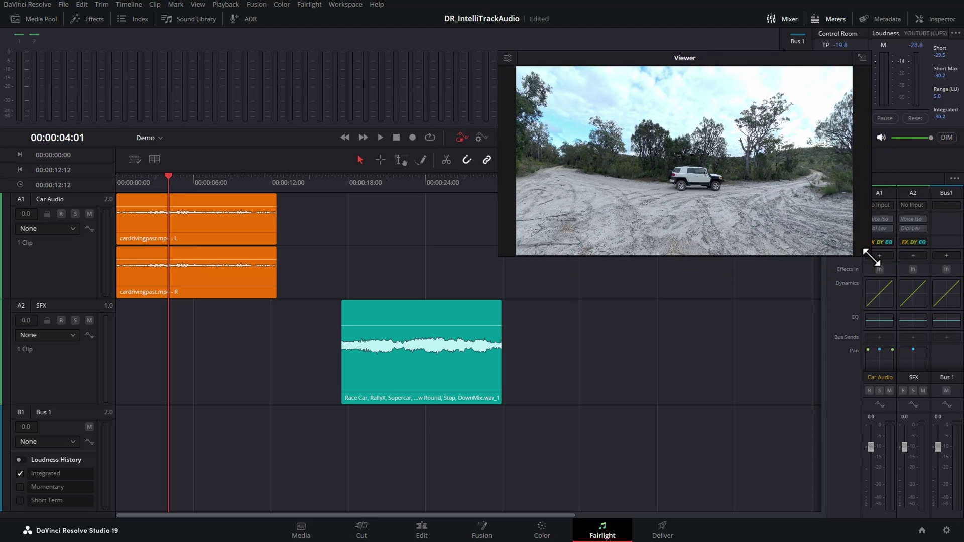
- Show Tracker Controls from the viewer options and enable Auto tracking for Car Audio
{"action": "left_click", "coordinate": [509, 58]}
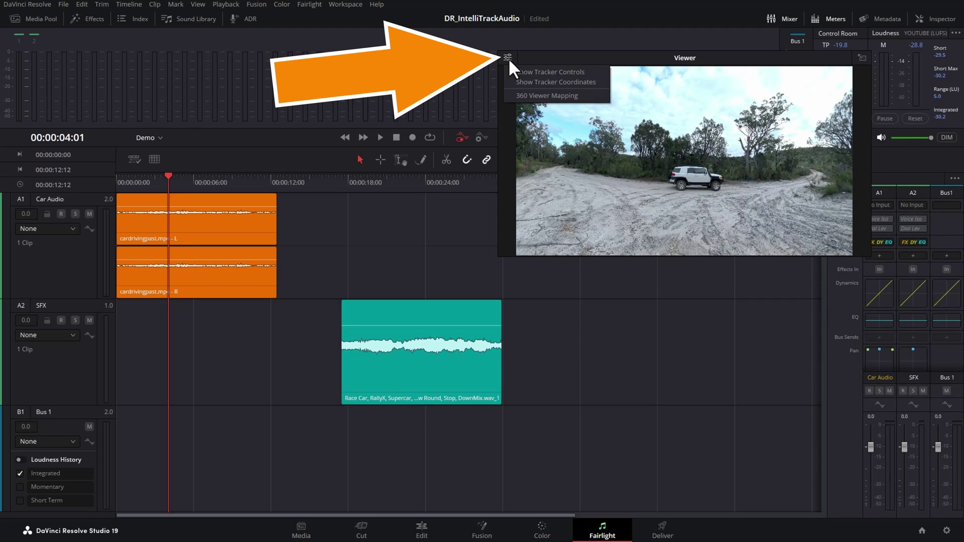
{"action": "left_click", "coordinate": [595, 71]}
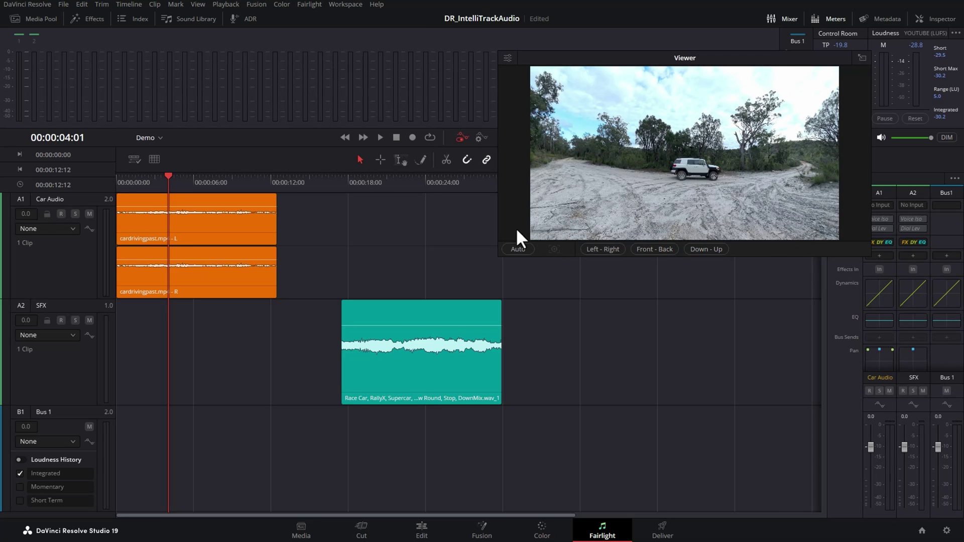
{"action": "left_click", "coordinate": [513, 249]}
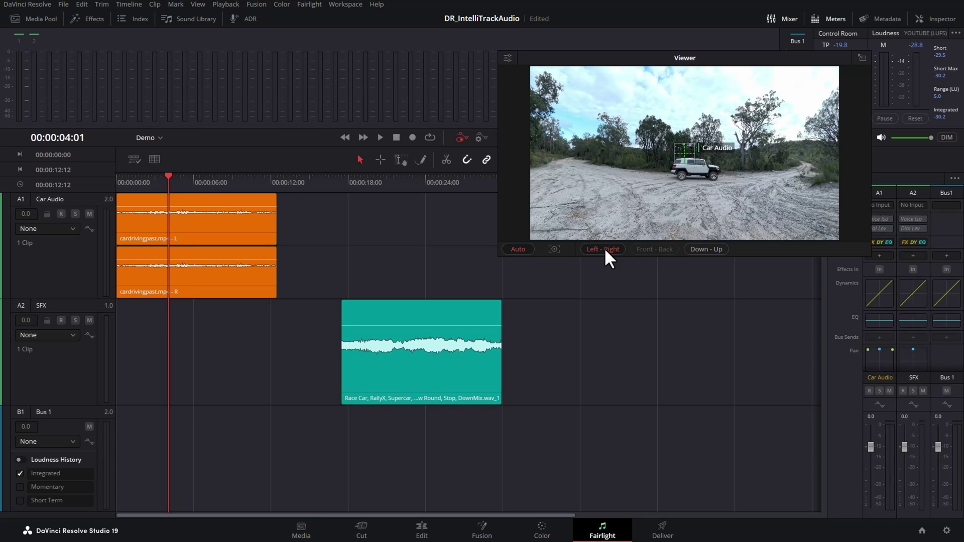
{"action": "mouse_move", "coordinate": [181, 180]}
{"action": "left_mouse_down"}
{"action": "mouse_move", "coordinate": [147, 180]}
{"action": "mouse_move", "coordinate": [216, 179]}
{"action": "mouse_move", "coordinate": [187, 177]}
{"action": "left_mouse_up"}
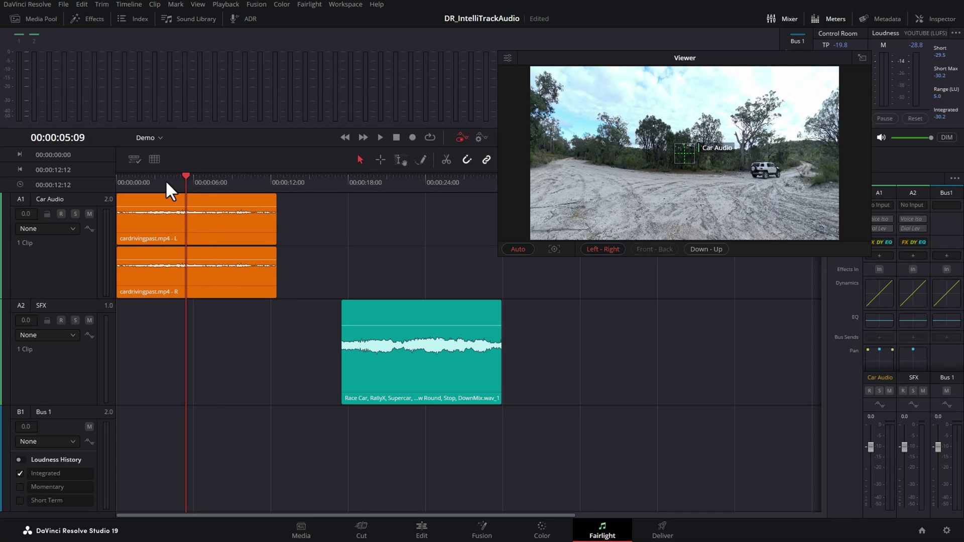
- Select the Car Audio clip and mark in and out around it with X
{"action": "left_click", "coordinate": [212, 201]}
{"action": "mouse_move", "coordinate": [217, 209]}
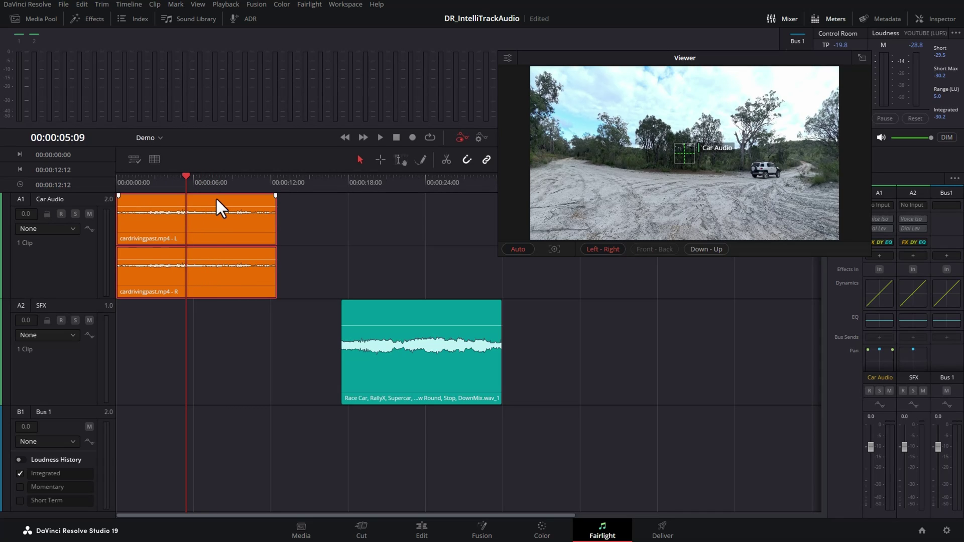
{"action": "key", "text": "x"}
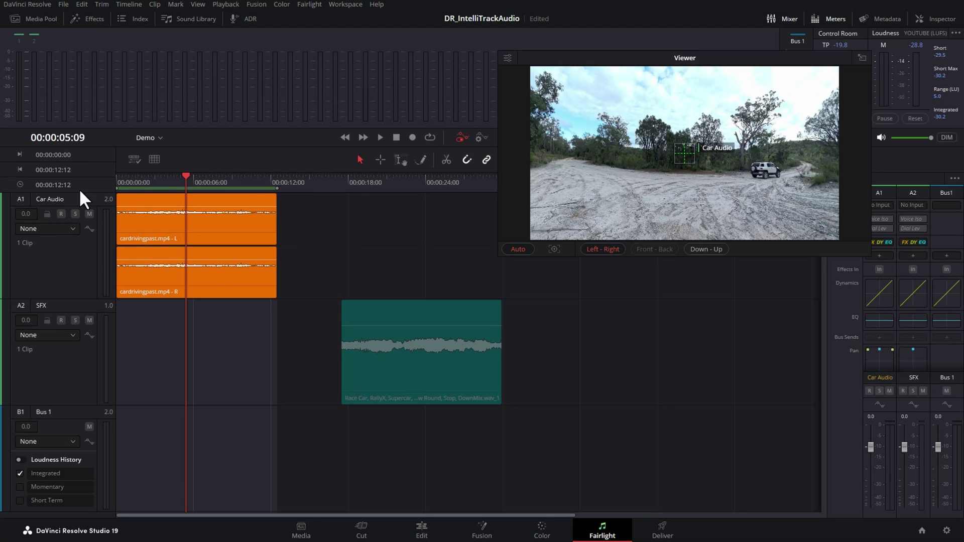
- On track A1 at three seconds, place the Car Audio tracker on the car and run IntelliTrack
{"action": "left_click", "coordinate": [51, 263]}
{"action": "left_click_drag", "start_coordinate": [175, 176], "coordinate": [116, 172]}
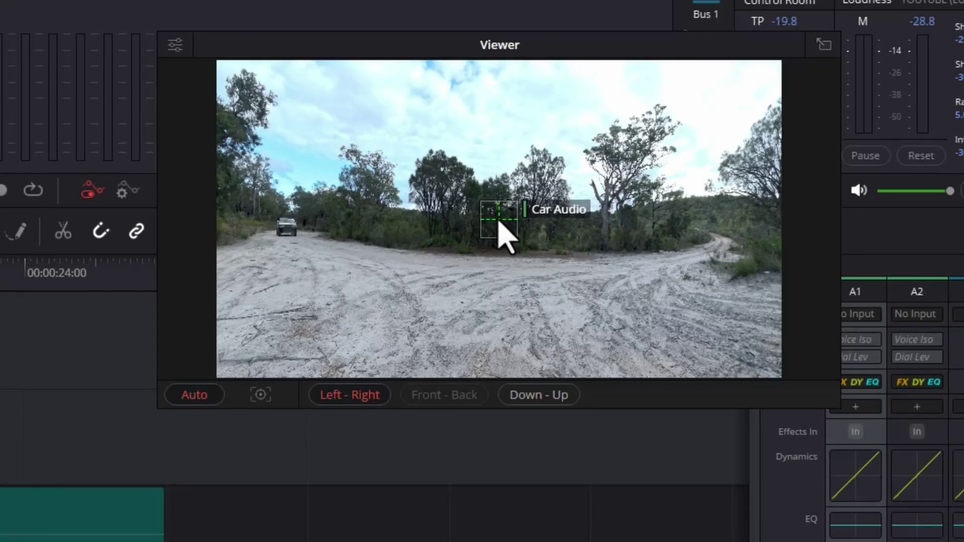
{"action": "left_click_drag", "start_coordinate": [498, 222], "coordinate": [288, 230]}
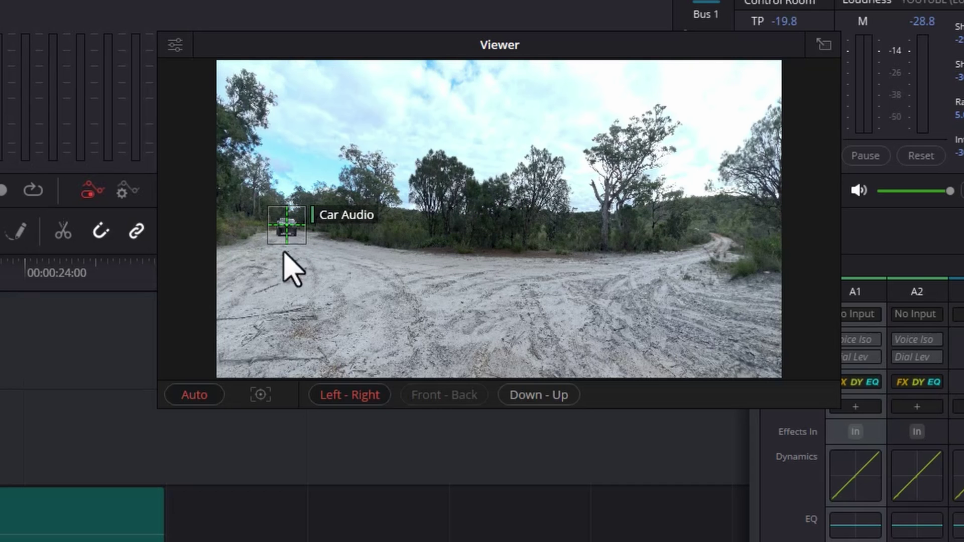
{"action": "left_click", "coordinate": [262, 397]}
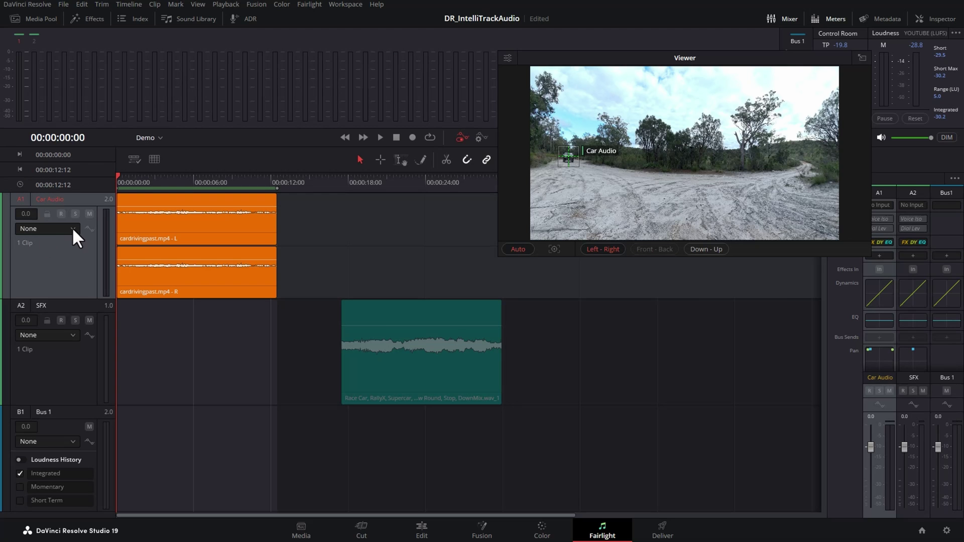
{"action": "left_click", "coordinate": [73, 228]}
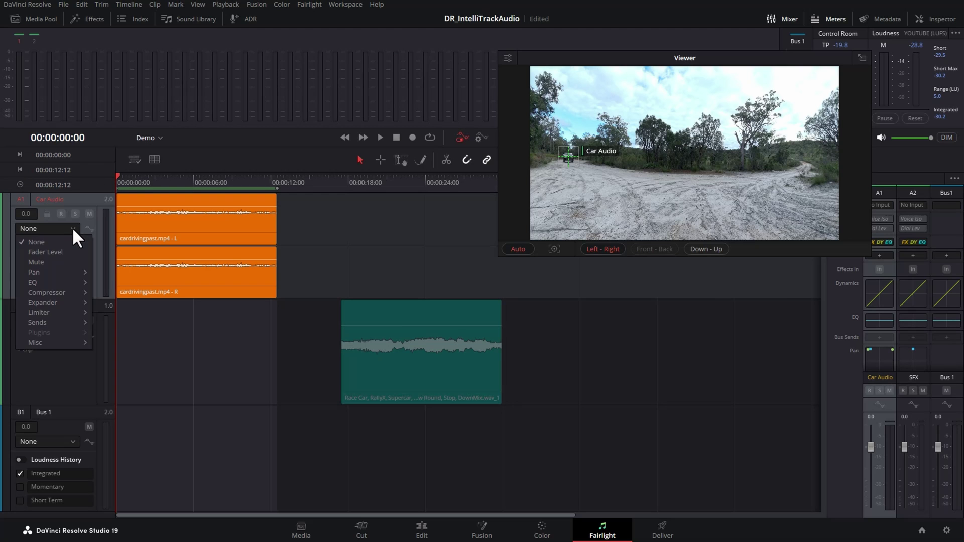
{"action": "mouse_move", "coordinate": [35, 273]}
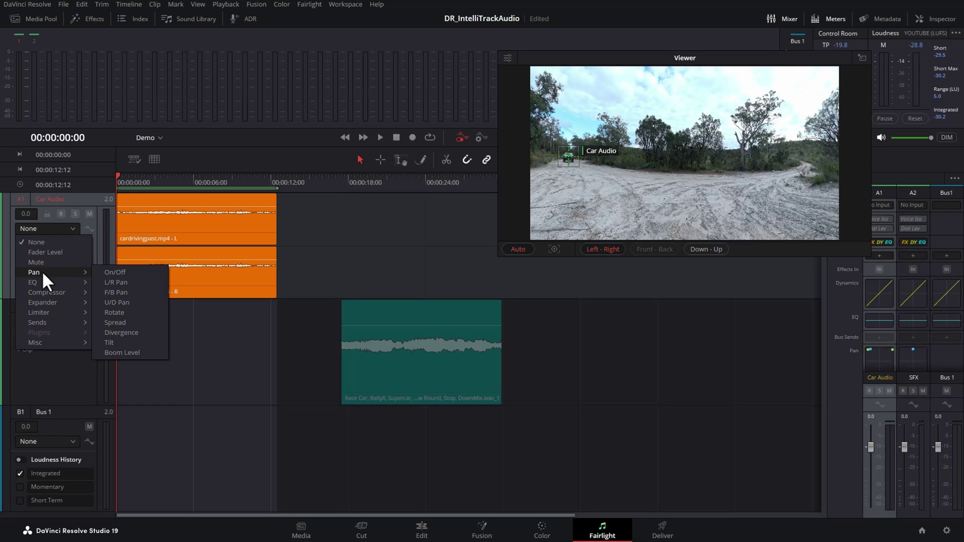
- Display the A1 L/R Pan automation curve and play it back to hear the pan
{"action": "left_click", "coordinate": [138, 281]}
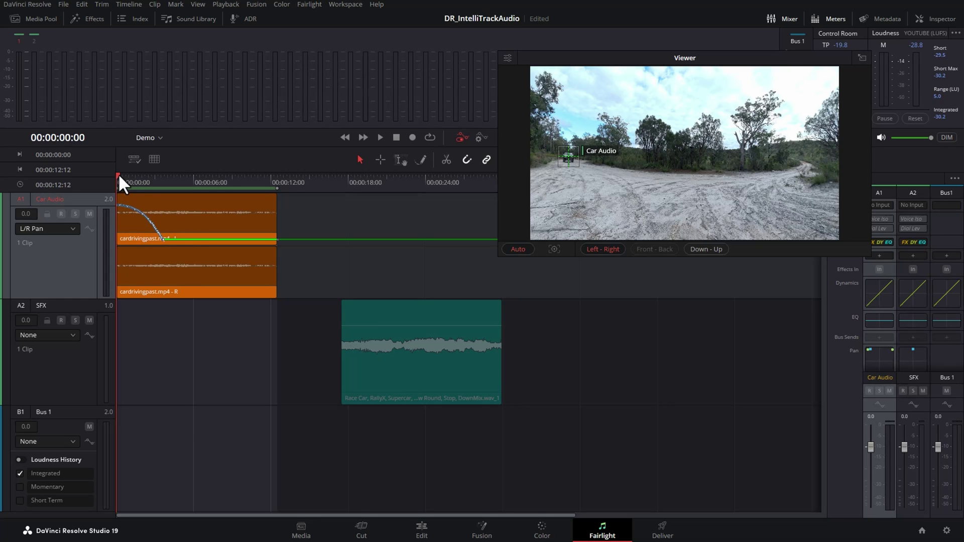
{"action": "key", "text": "space"}
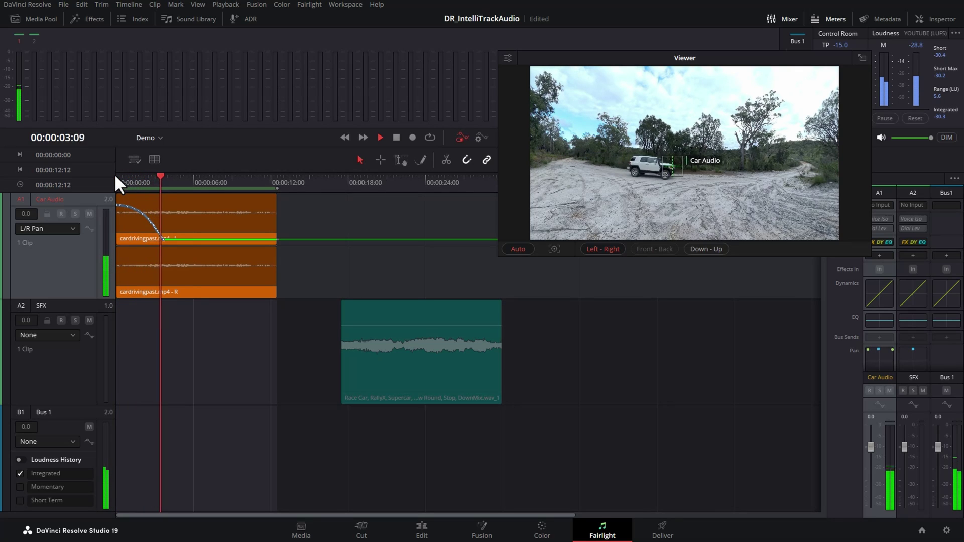
{"action": "key", "text": "space"}
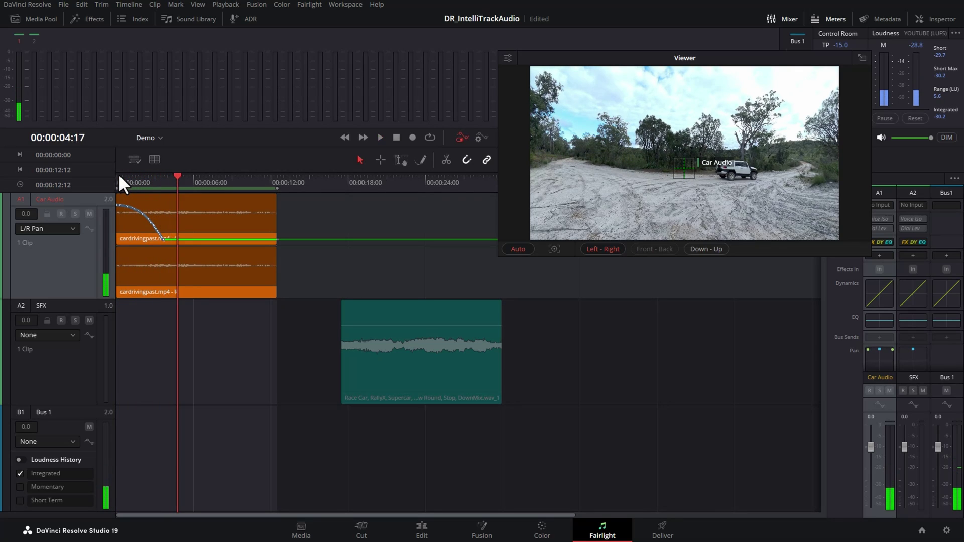
{"action": "left_click", "coordinate": [159, 181]}
- Enlarge the Car Audio track, scrub along the pan curve, and set the tracking point on the car
{"action": "left_click_drag", "start_coordinate": [158, 176], "coordinate": [162, 176]}
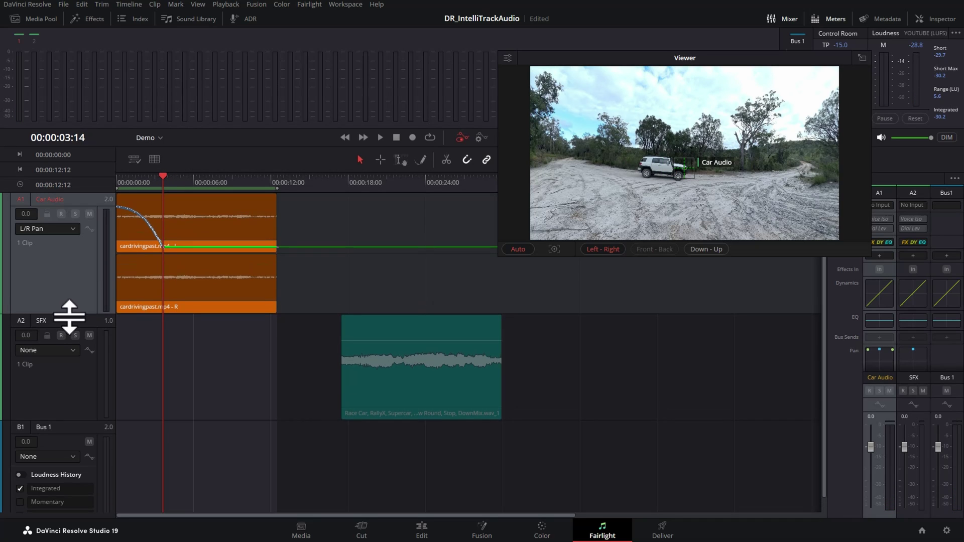
{"action": "left_click_drag", "start_coordinate": [58, 299], "coordinate": [80, 348]}
{"action": "scroll", "coordinate": [158, 180], "scroll_direction": "up", "scroll_amount": 2}
{"action": "left_click", "coordinate": [158, 180]}
{"action": "left_click_drag", "start_coordinate": [158, 180], "coordinate": [169, 182]}
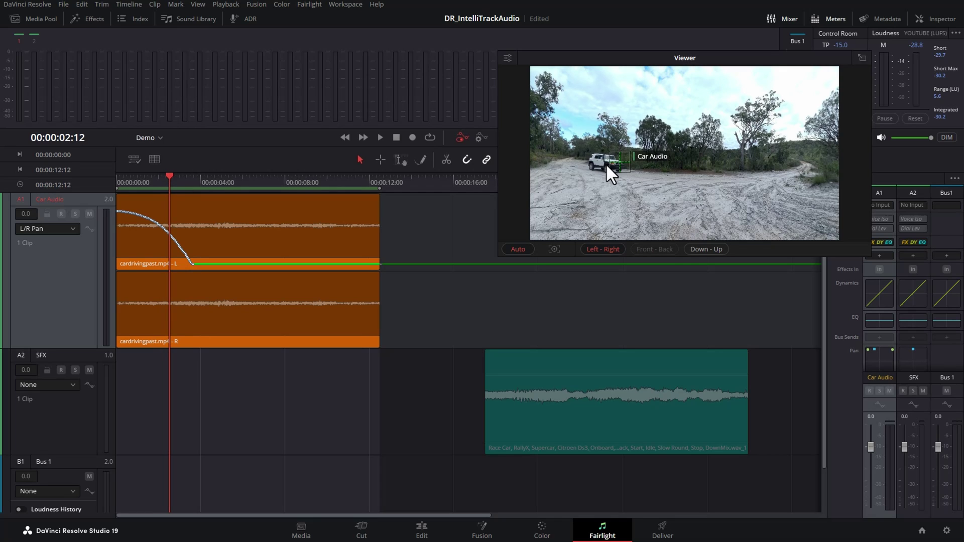
{"action": "left_click_drag", "start_coordinate": [179, 181], "coordinate": [194, 186]}
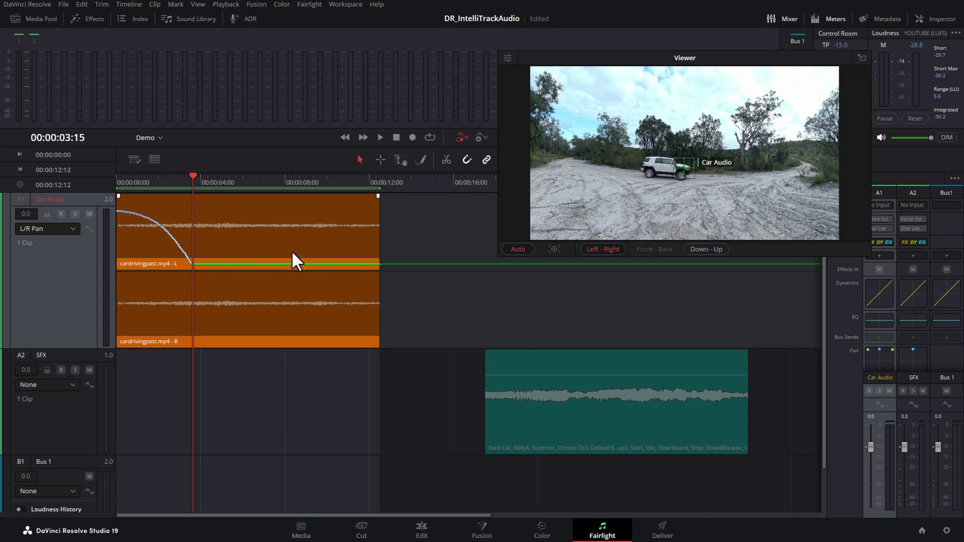
{"action": "mouse_move", "coordinate": [192, 175]}
{"action": "left_mouse_down"}
{"action": "mouse_move", "coordinate": [211, 177]}
{"action": "mouse_move", "coordinate": [190, 180]}
{"action": "left_mouse_up"}
{"action": "mouse_move", "coordinate": [190, 264]}
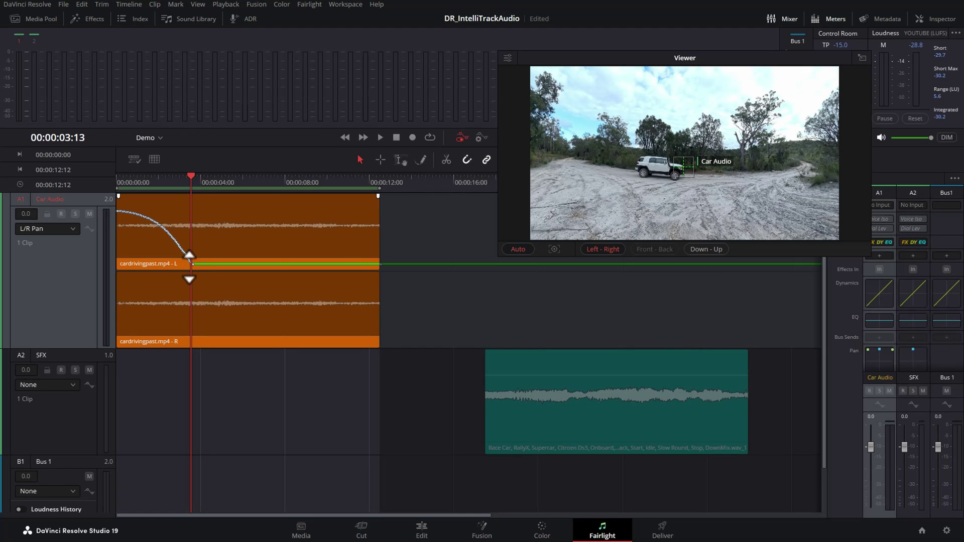
{"action": "left_click_drag", "start_coordinate": [684, 162], "coordinate": [653, 160]}
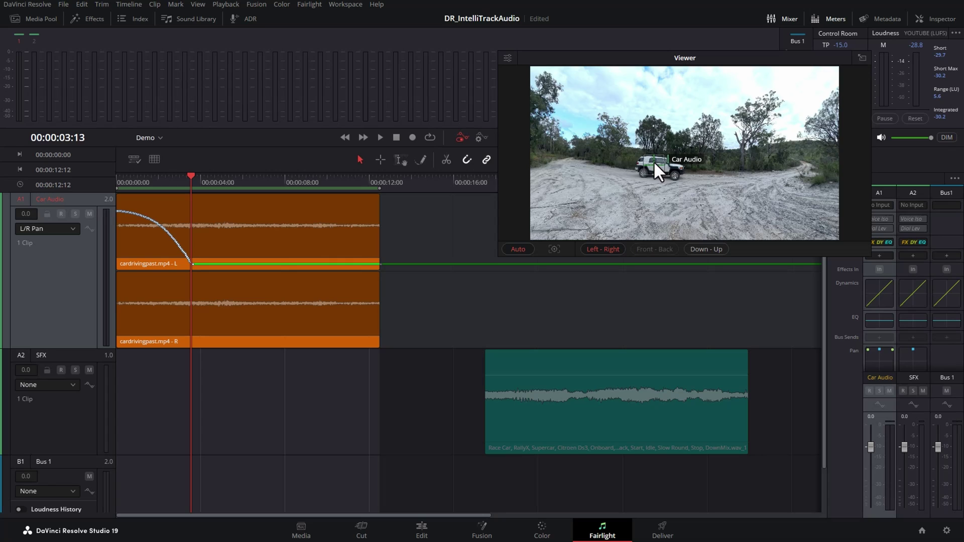
- Generate IntelliTrack pan data for Car Audio and play it from the start to check
{"action": "left_click", "coordinate": [553, 250]}
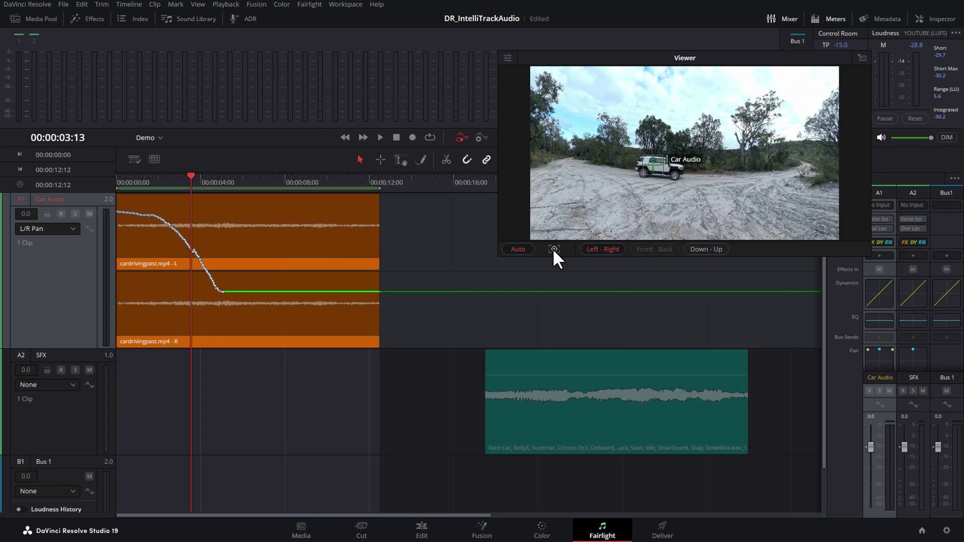
{"action": "left_click_drag", "start_coordinate": [188, 176], "coordinate": [212, 180]}
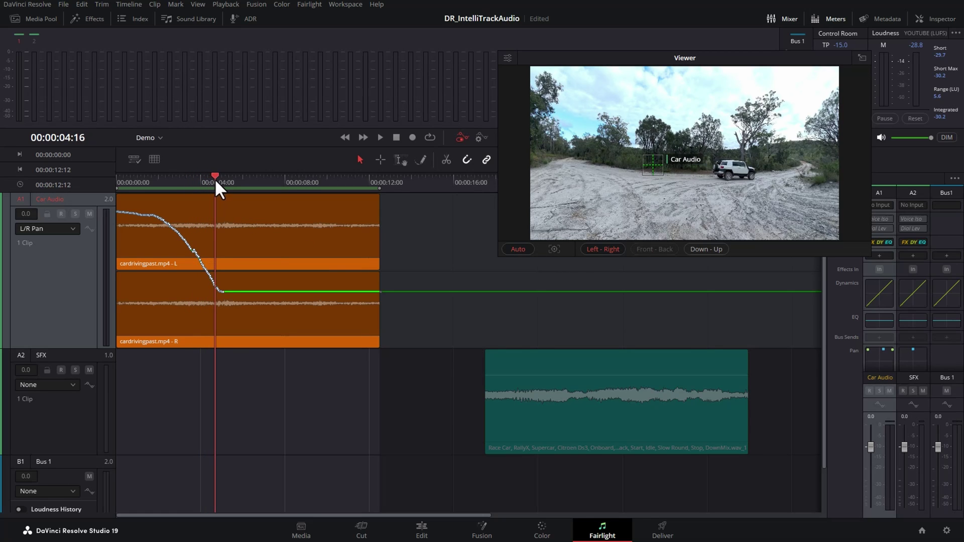
{"action": "left_click_drag", "start_coordinate": [212, 181], "coordinate": [99, 183]}
{"action": "key", "text": "space"}
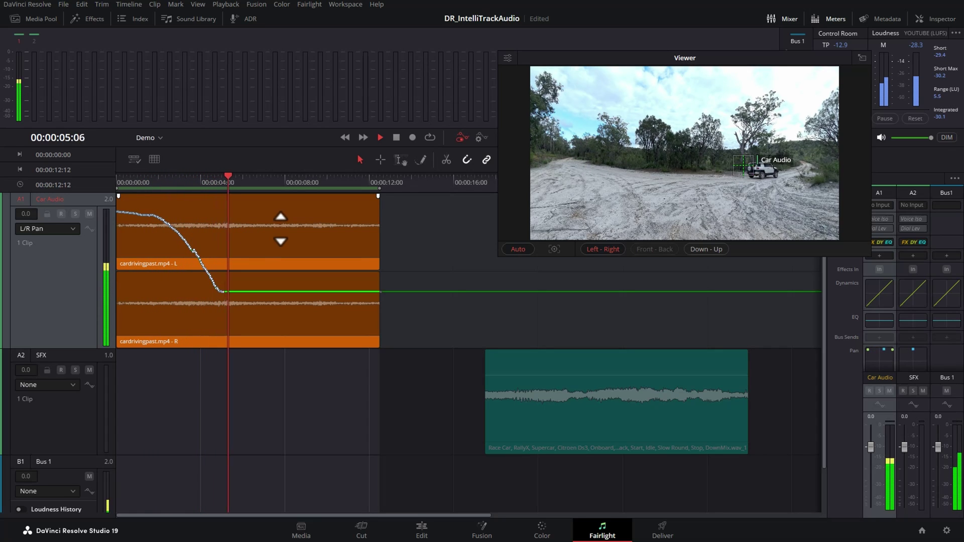
{"action": "key", "text": "space"}
- Move the tracking point back onto the car and regenerate the pan data
{"action": "left_click_drag", "start_coordinate": [227, 178], "coordinate": [219, 177]}
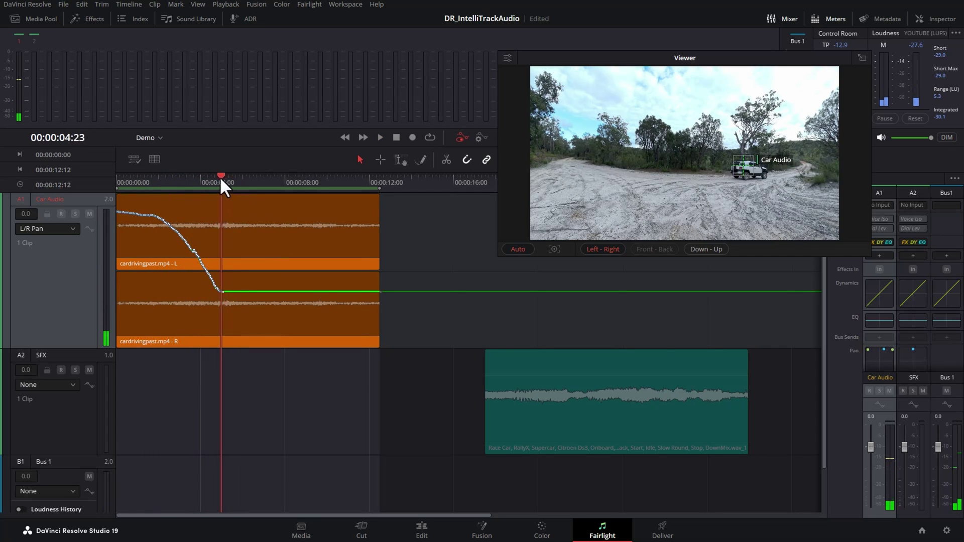
{"action": "left_click_drag", "start_coordinate": [743, 162], "coordinate": [735, 166]}
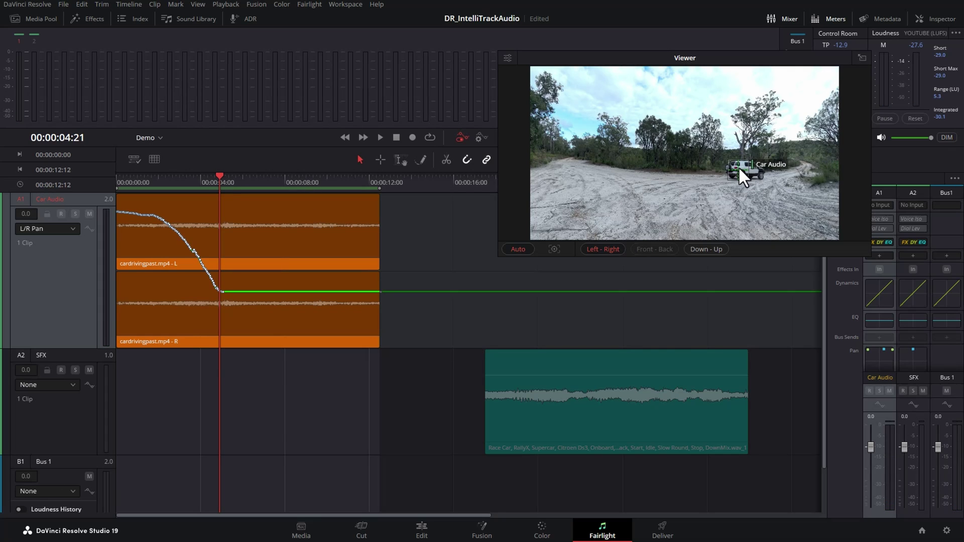
{"action": "left_click", "coordinate": [554, 250]}
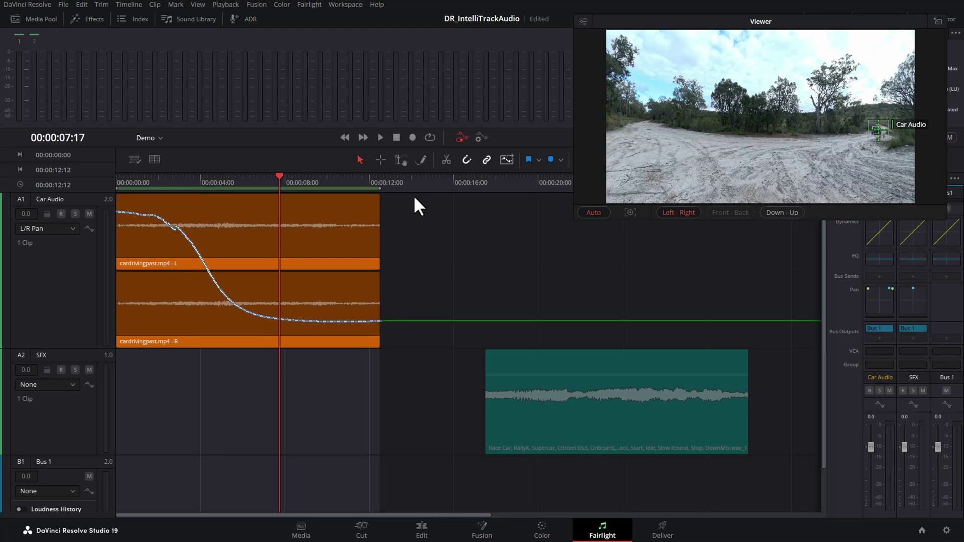
{"action": "key", "text": "shift+4"}
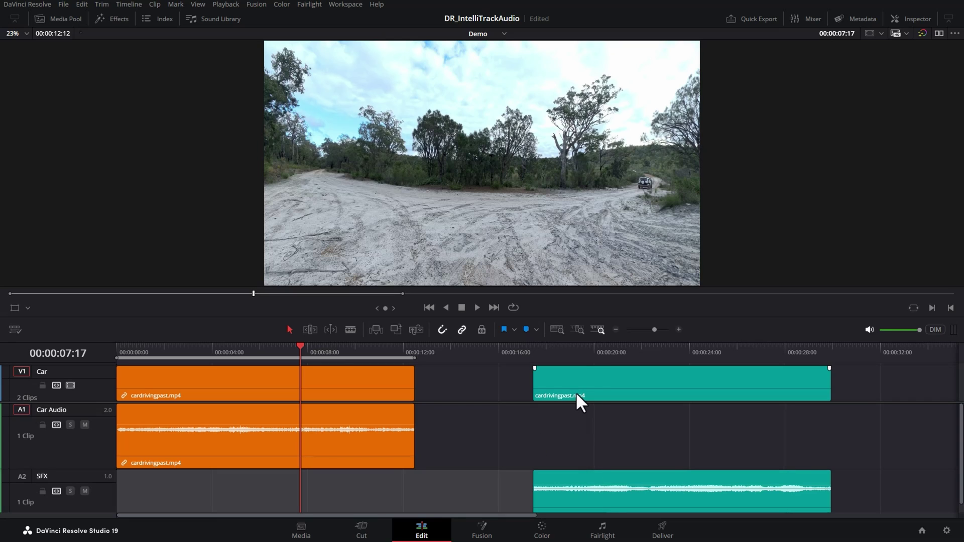
- On the Edit page, play the second car clip from its start with the A2 SFX clip selected
{"action": "left_click", "coordinate": [595, 376]}
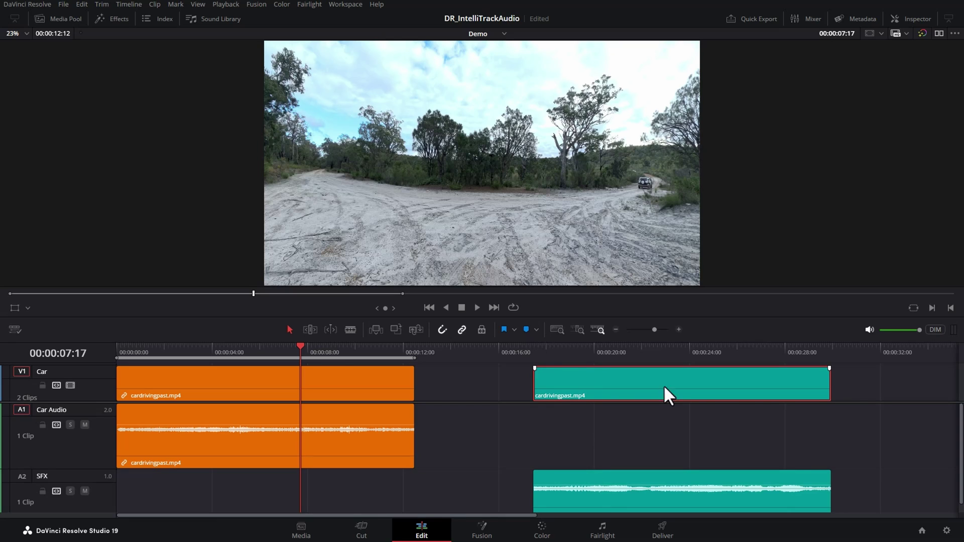
{"action": "left_click", "coordinate": [543, 351]}
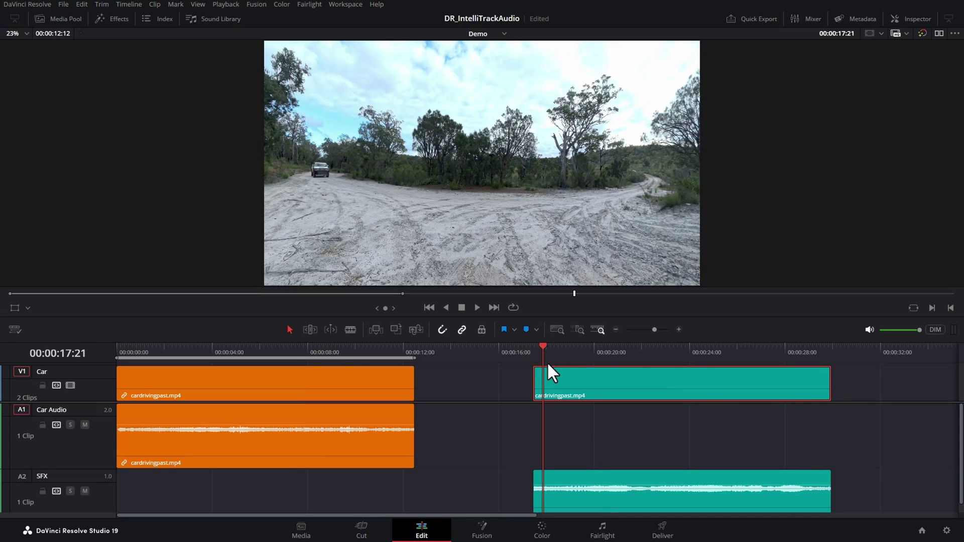
{"action": "left_click", "coordinate": [572, 477]}
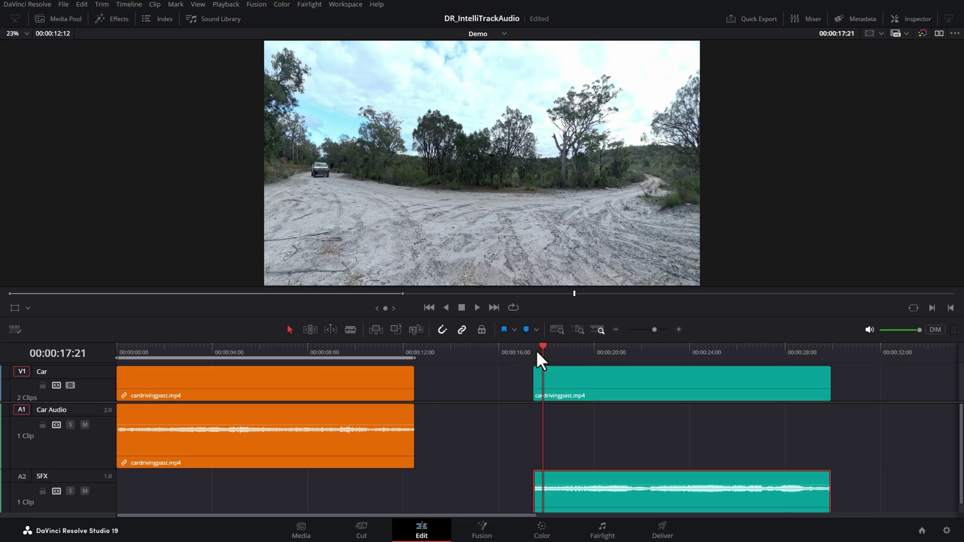
{"action": "key", "text": "space"}
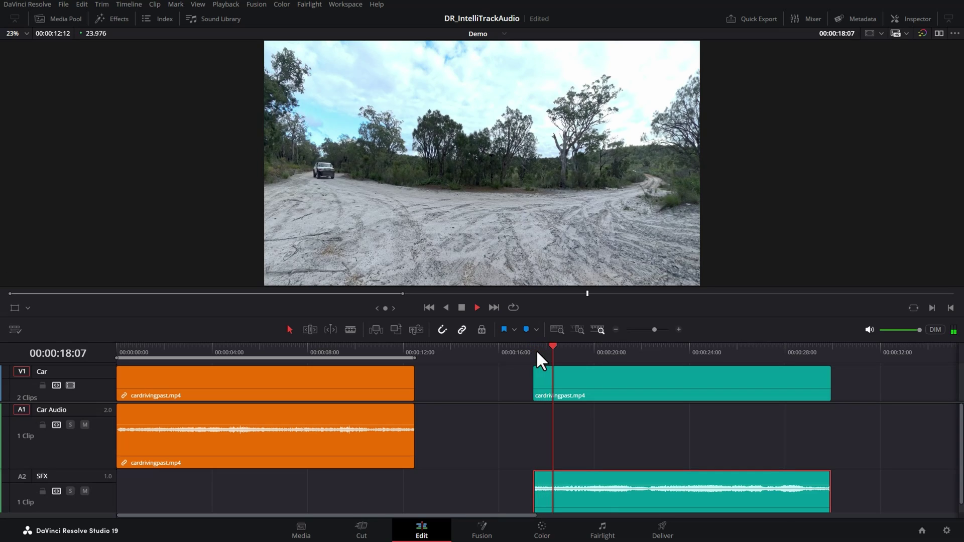
{"action": "key", "text": "space"}
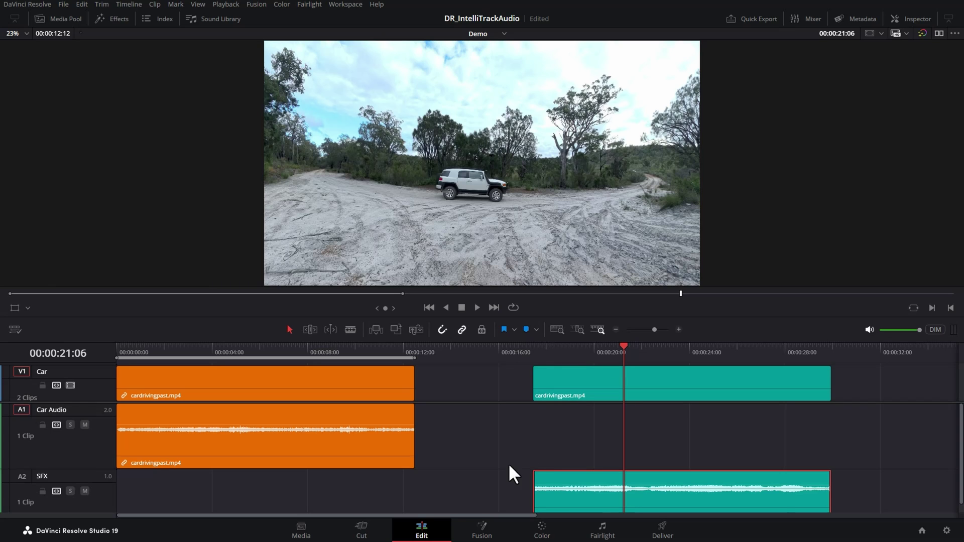
- Back in Fairlight at the SFX clip's start, point the viewer tracker at the A2 SFX track
{"action": "left_click", "coordinate": [602, 531]}
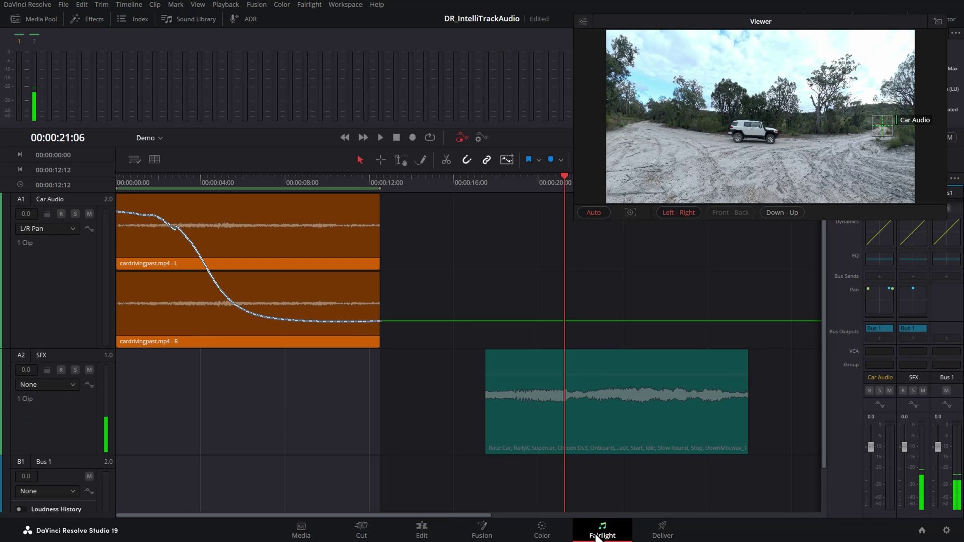
{"action": "left_click", "coordinate": [533, 361]}
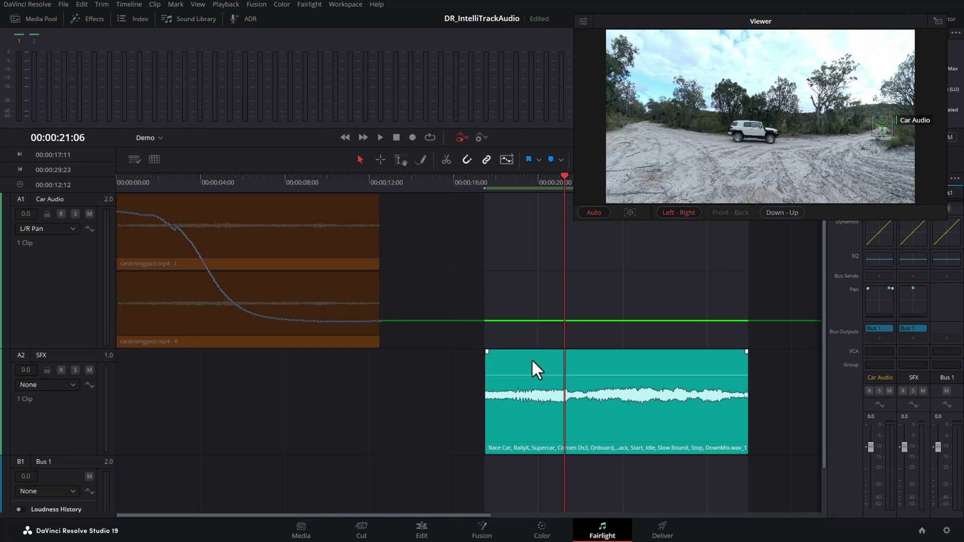
{"action": "left_click_drag", "start_coordinate": [426, 516], "coordinate": [584, 516]}
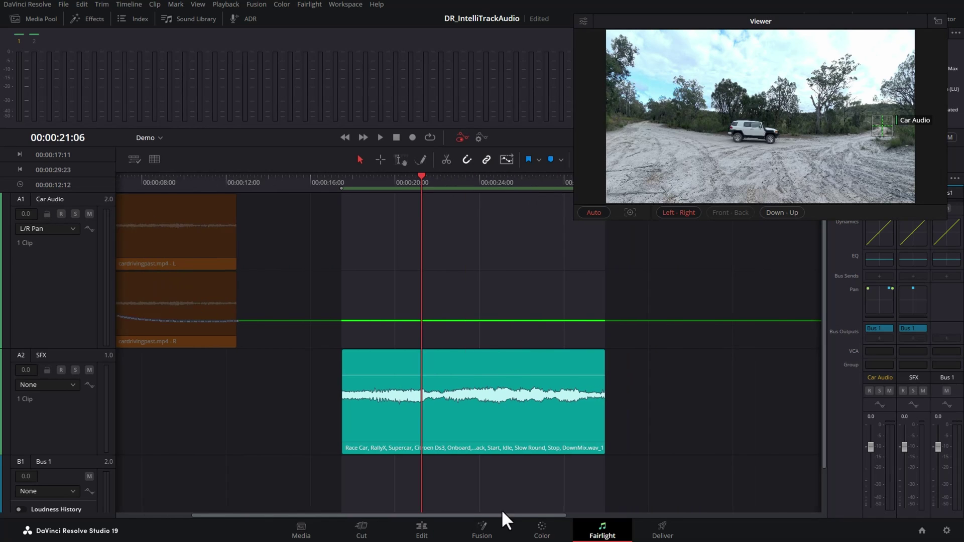
{"action": "key", "text": "Up"}
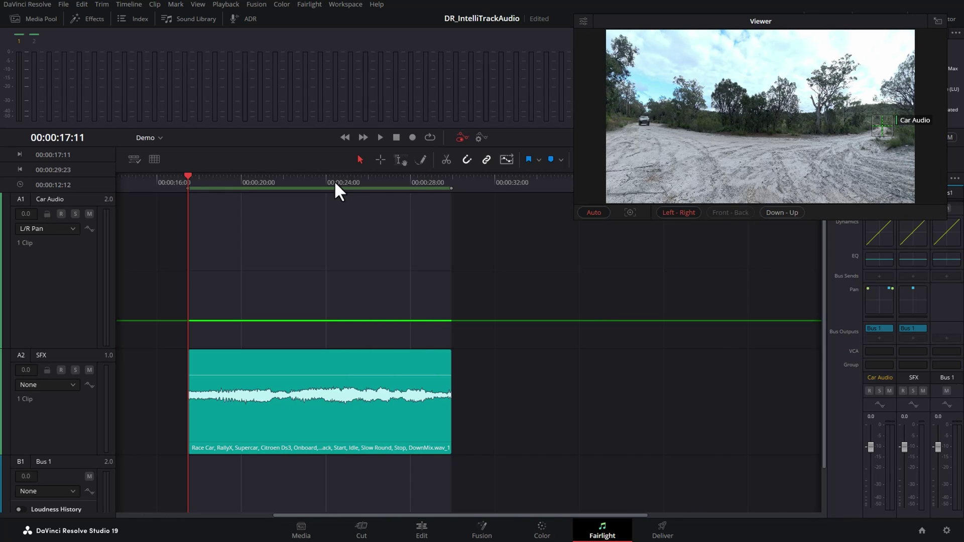
{"action": "left_click", "coordinate": [51, 415]}
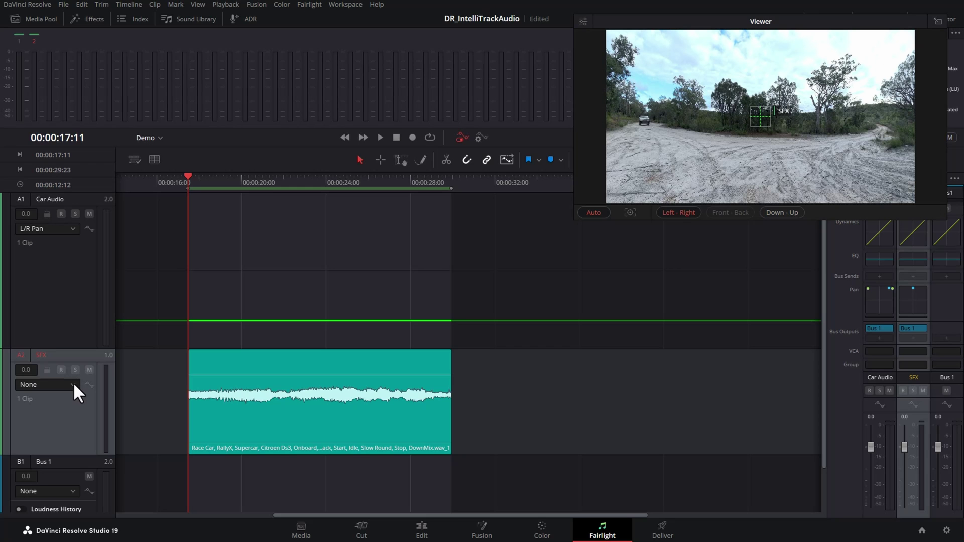
- Show L/R Pan automation on the A2 SFX track, then place the tracker on the car and track
{"action": "left_click", "coordinate": [73, 384]}
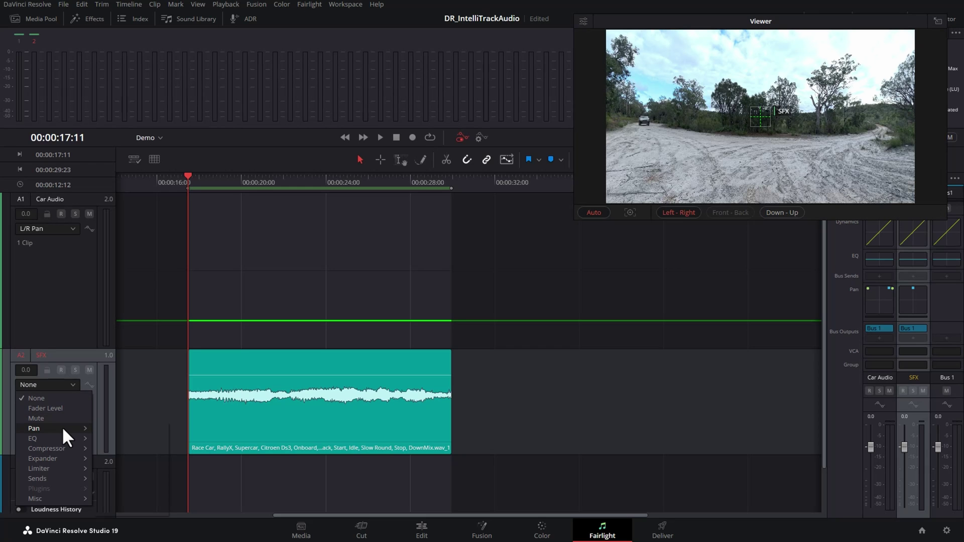
{"action": "mouse_move", "coordinate": [35, 429]}
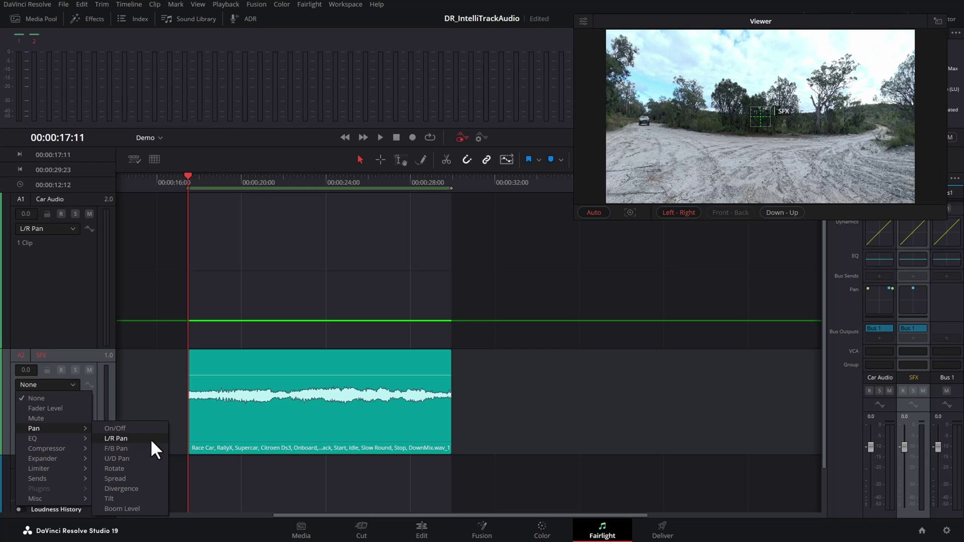
{"action": "left_click", "coordinate": [116, 439]}
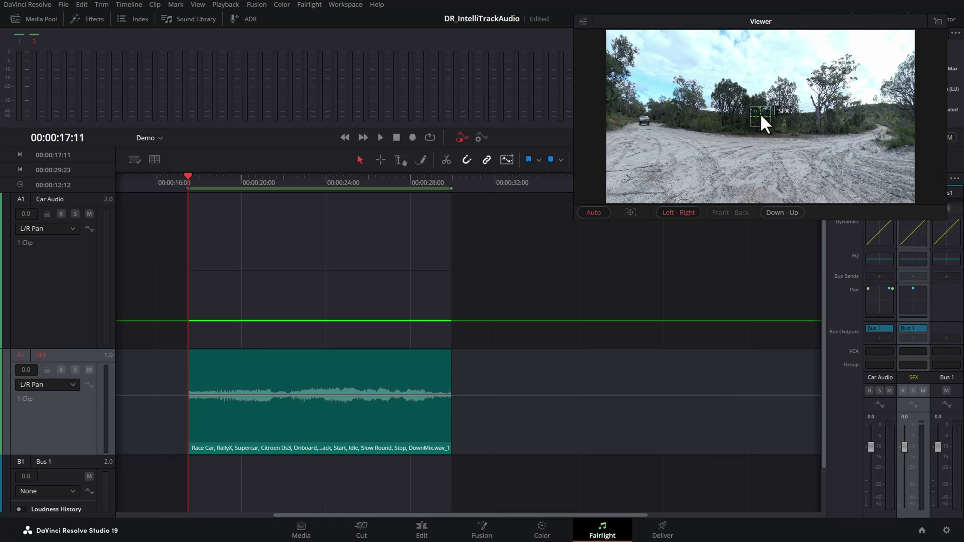
{"action": "left_click_drag", "start_coordinate": [760, 113], "coordinate": [643, 115]}
{"action": "left_click", "coordinate": [631, 212]}
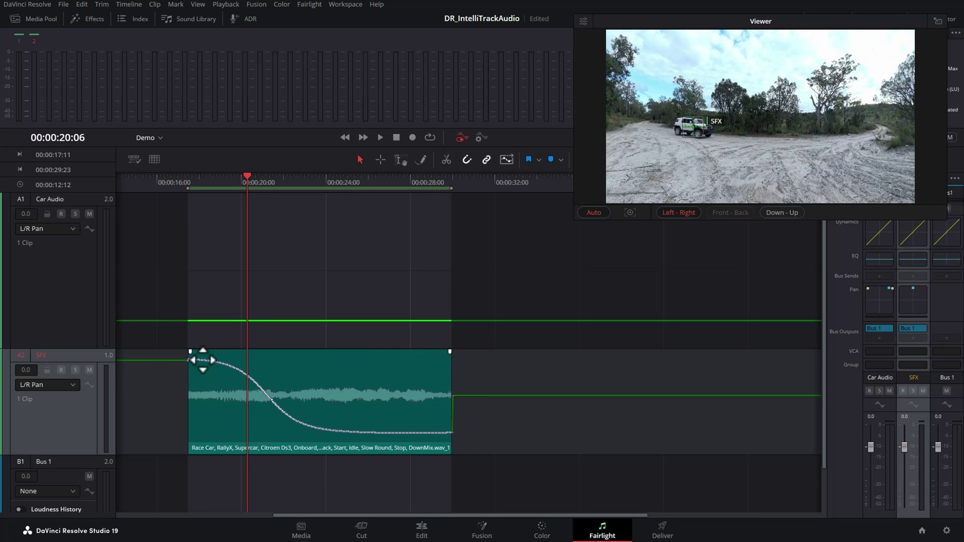